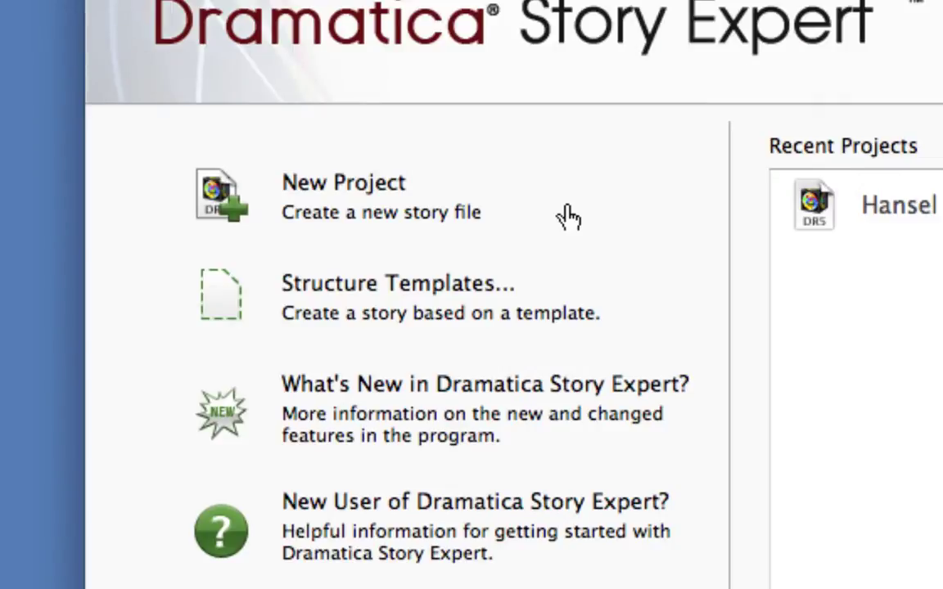
Open the recent project 'Hansel and Gretel go to Hollywood.dr5' from the start screen
click(420, 176)
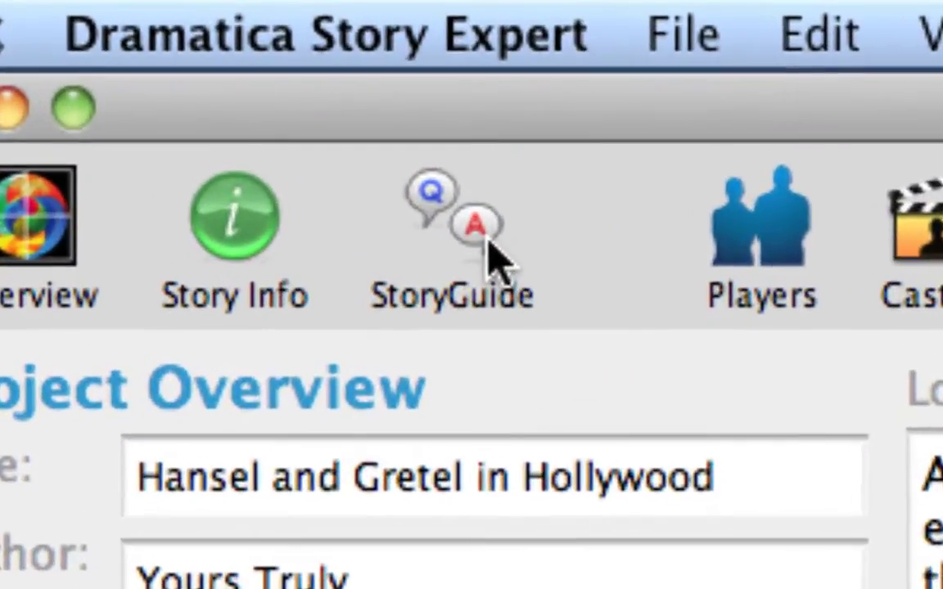
Go to the StoryGuide from the project views list and start the StoryGuide path
click(491, 258)
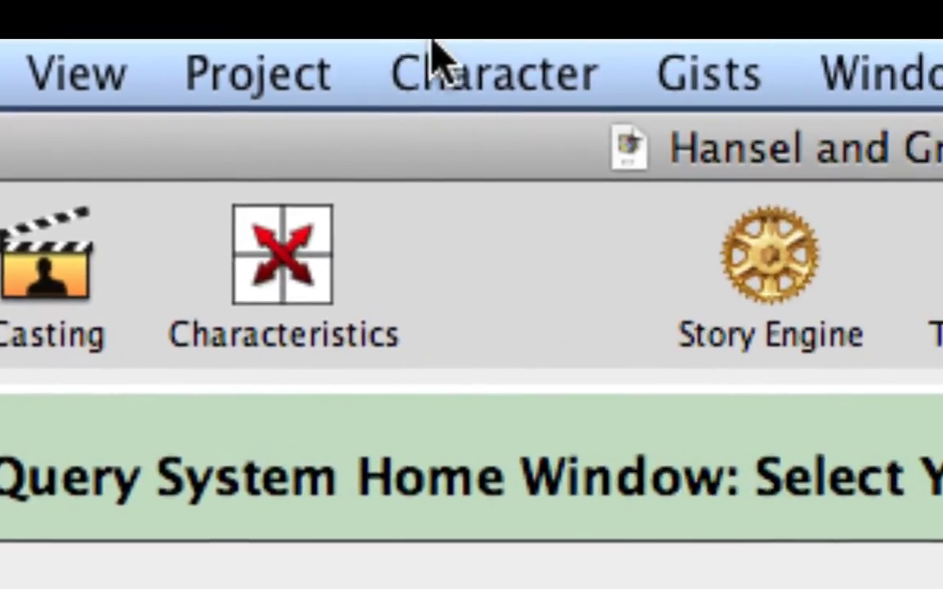
click(290, 72)
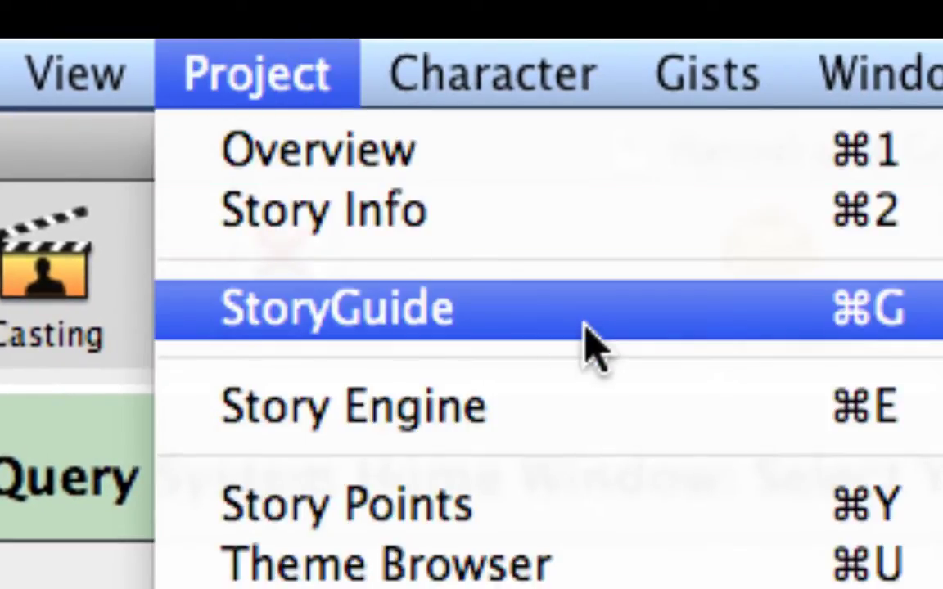
click(587, 344)
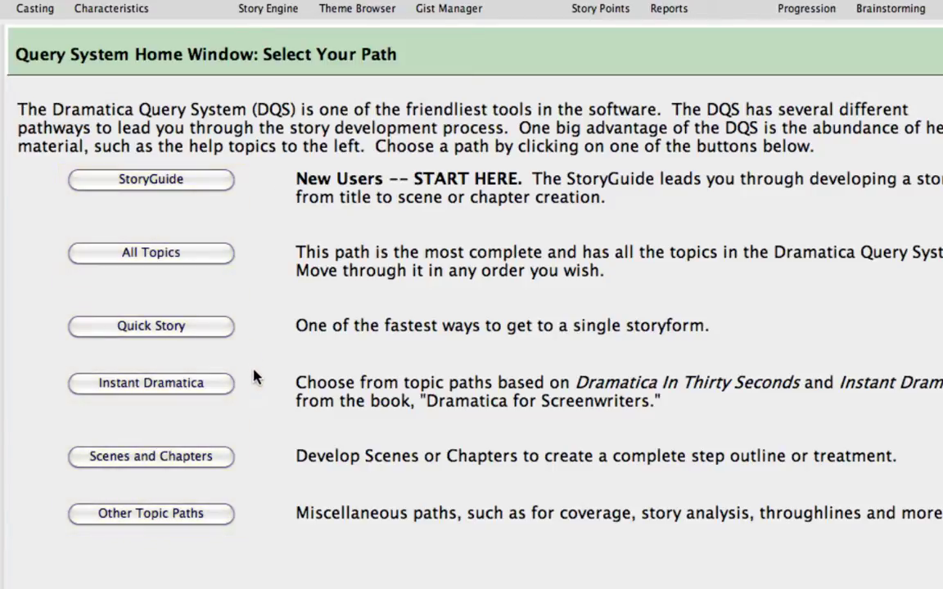
click(191, 179)
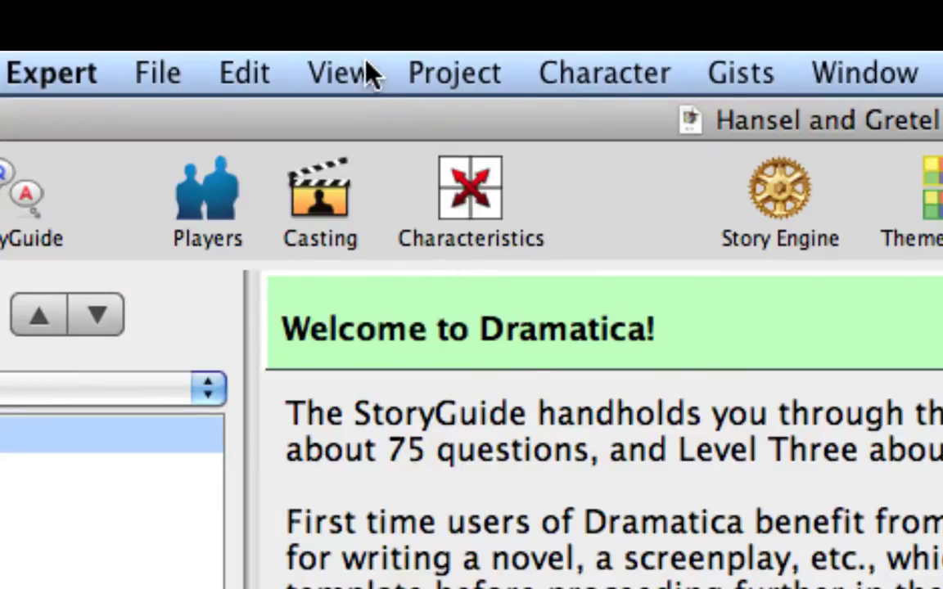
Return to the Query System Home via the View menu and start the All Topics path
click(344, 72)
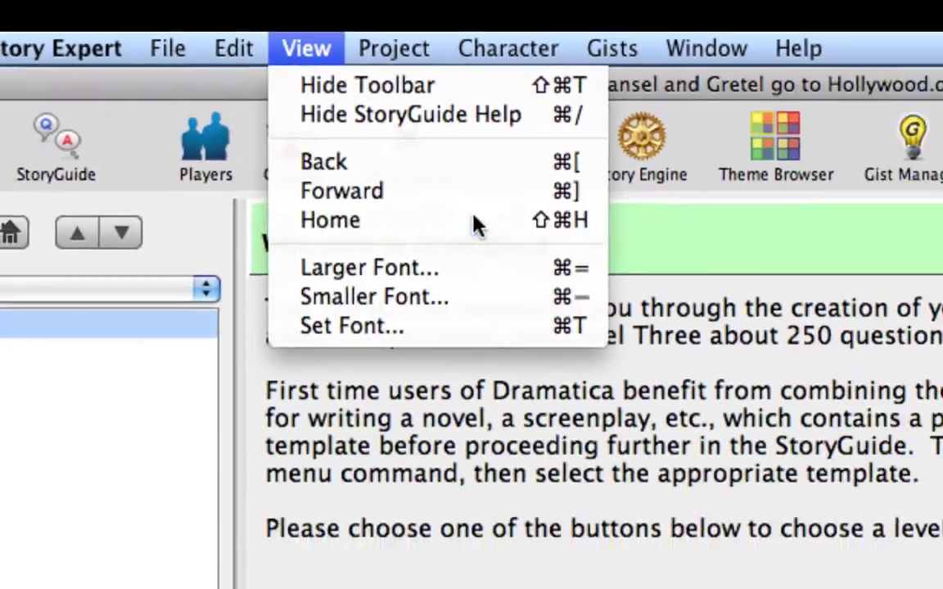
click(475, 220)
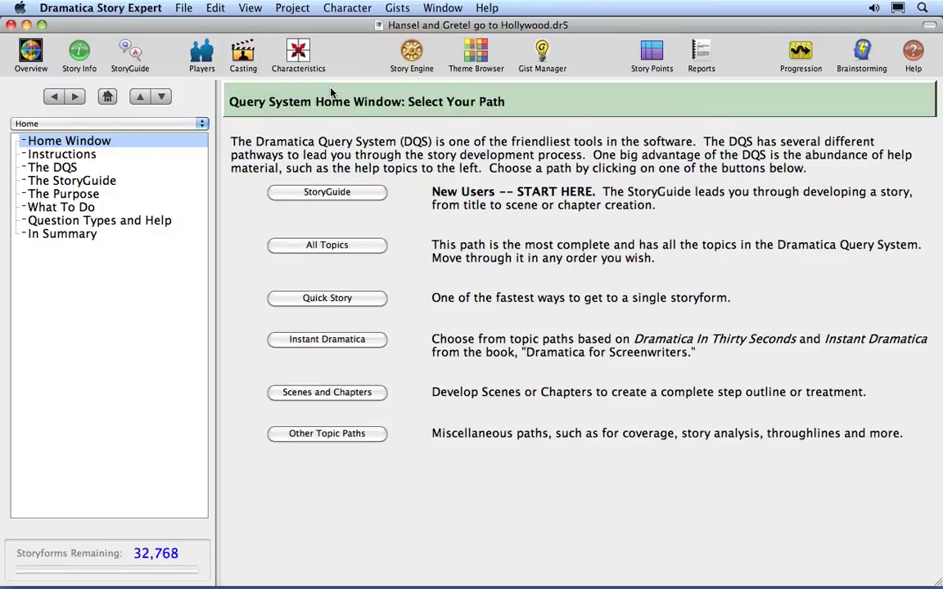
click(376, 246)
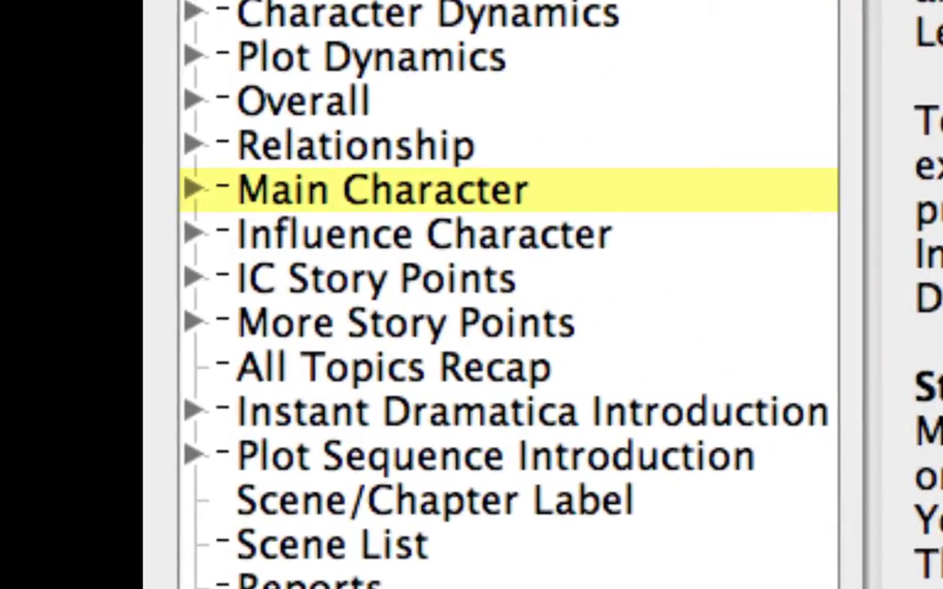
Expand the Main Character topic group and view the MC Backstory and MC Synopsis questions
click(194, 190)
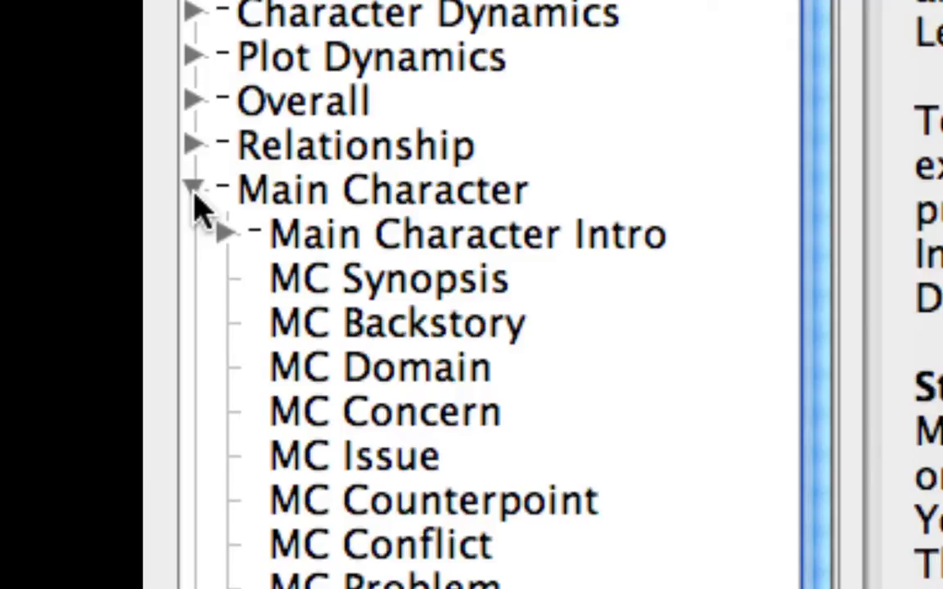
click(478, 327)
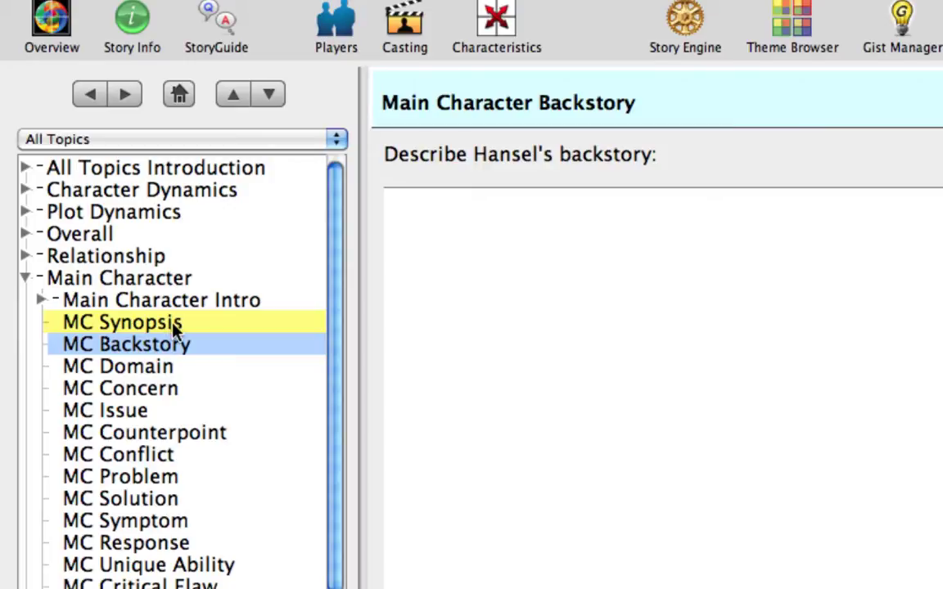
click(172, 326)
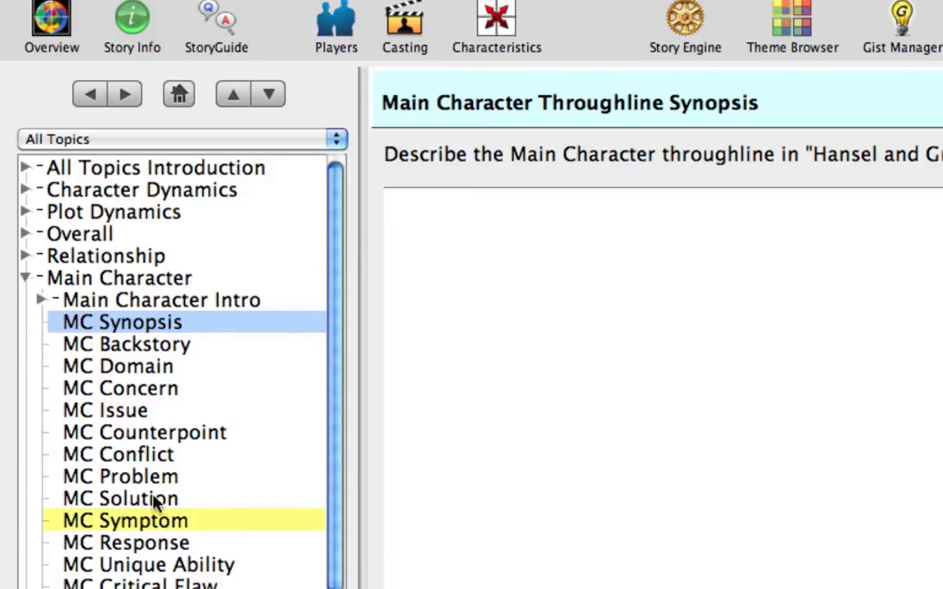
Show the MC Symptom question with its symptom items list
click(160, 524)
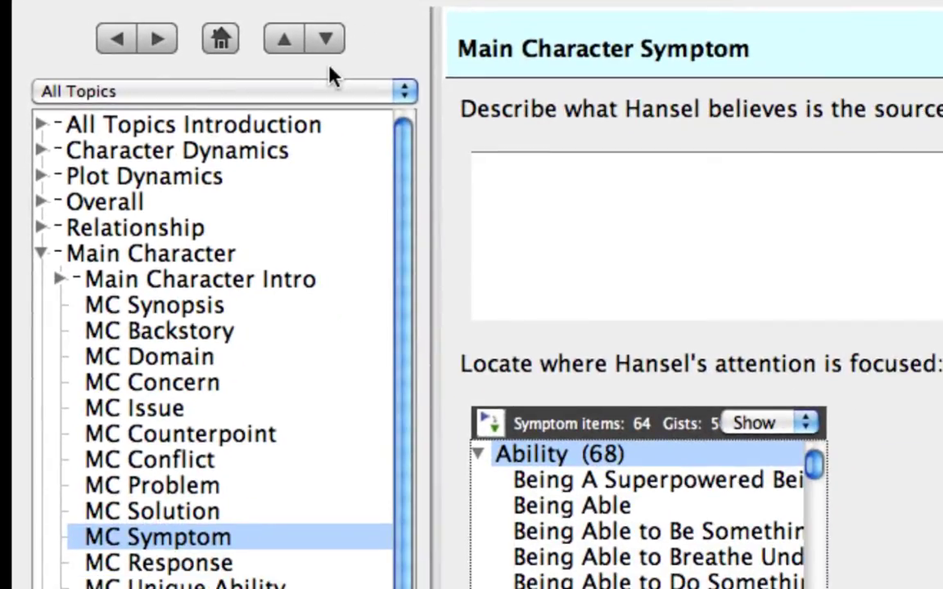
Step back, forward, up and down through MC Synopsis, MC Backstory and MC Domain, then return Home
click(119, 50)
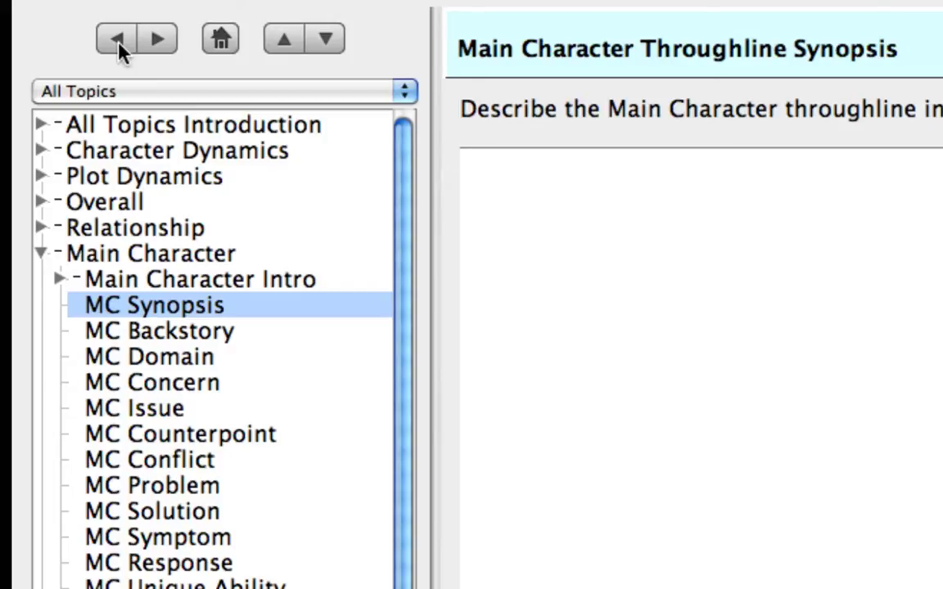
click(119, 51)
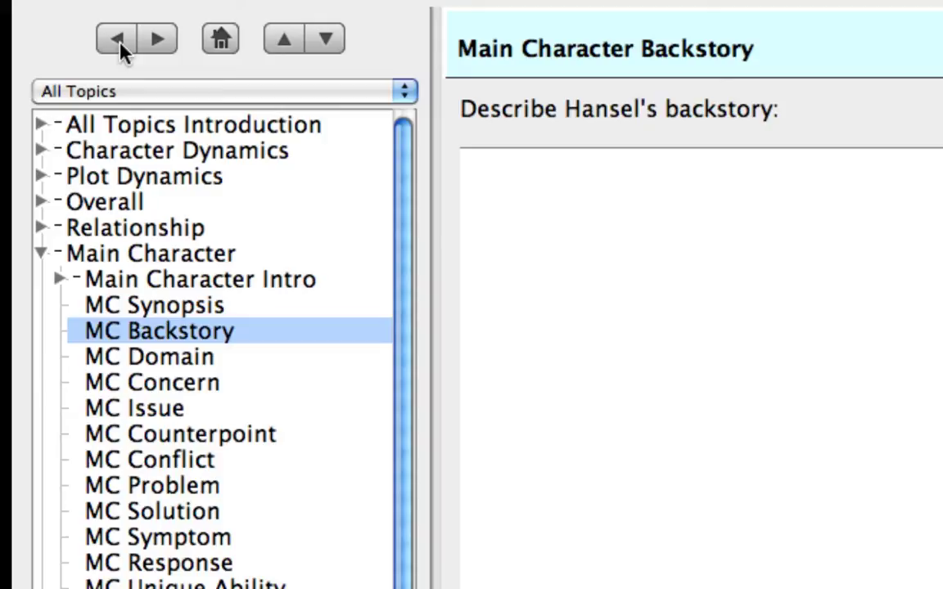
click(290, 49)
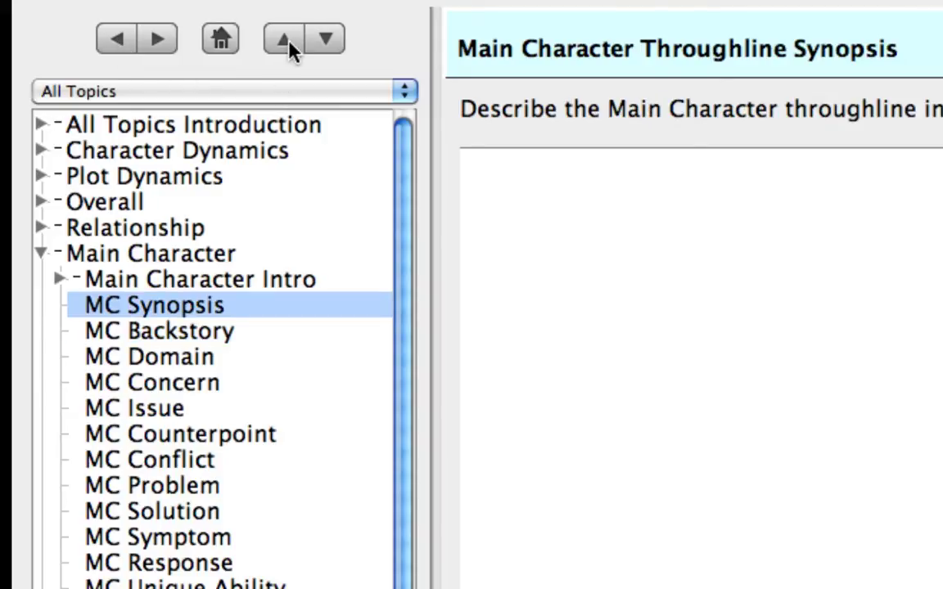
click(336, 49)
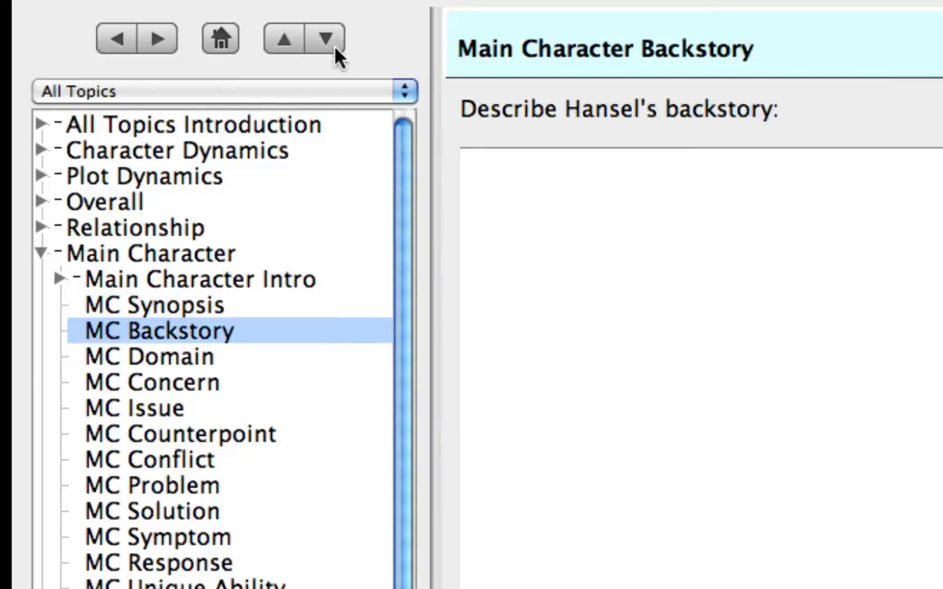
click(335, 51)
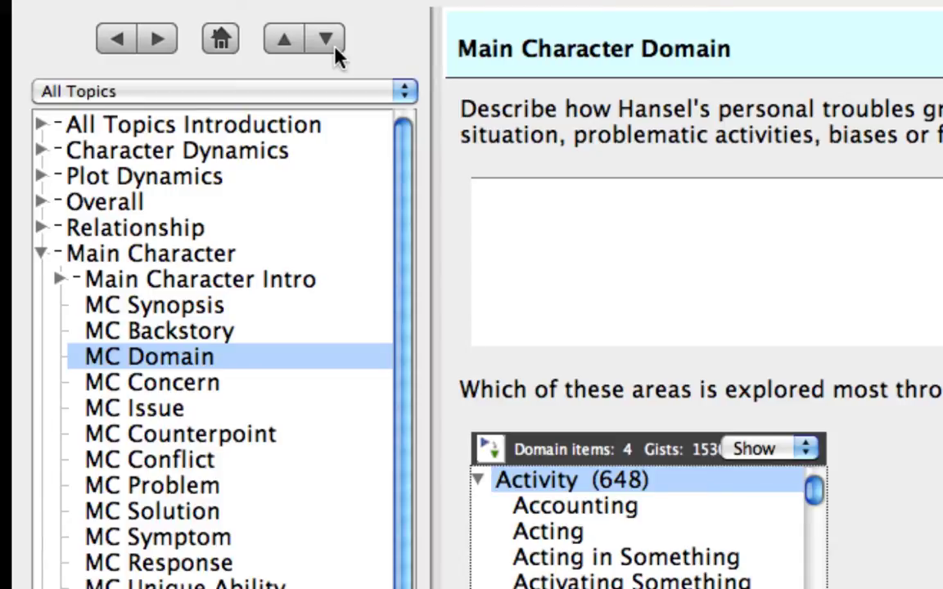
click(221, 41)
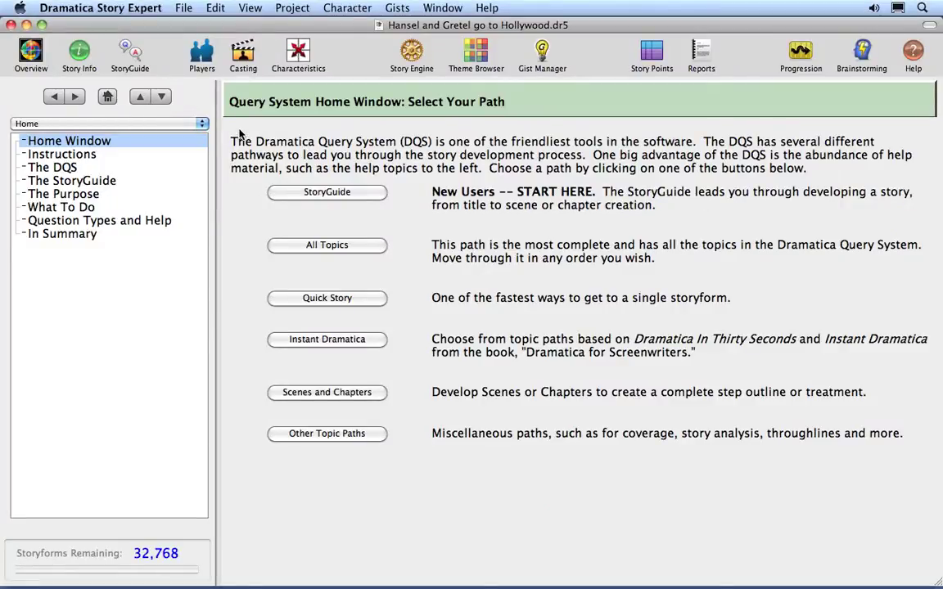
Preview the Quick Story path, then return Home and open the Instant Dramatica paths
click(369, 300)
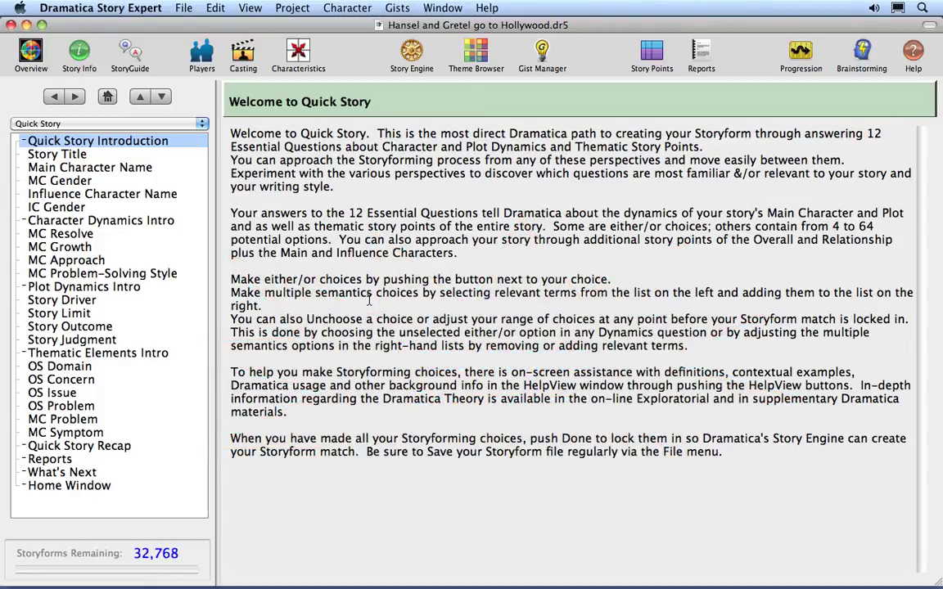
click(107, 97)
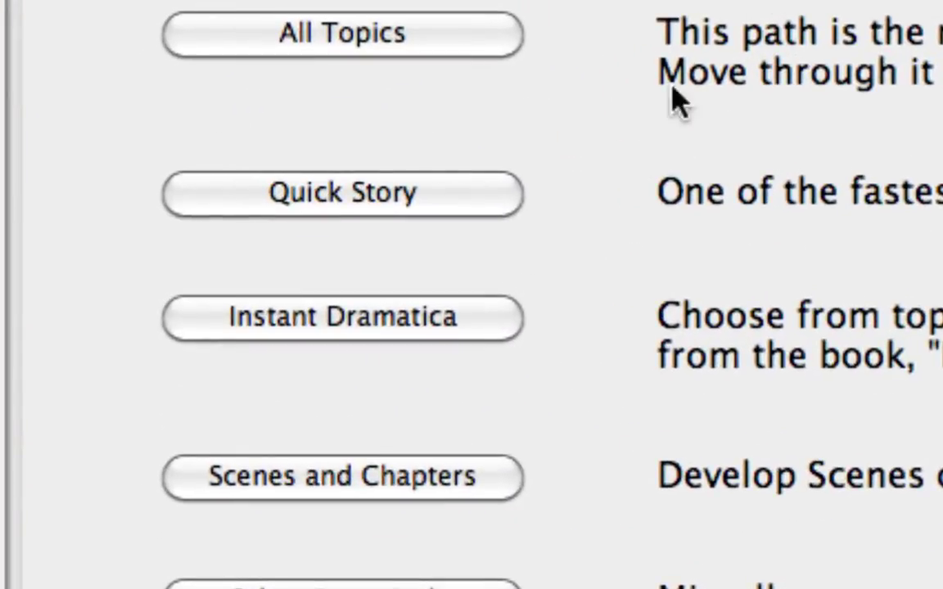
click(486, 320)
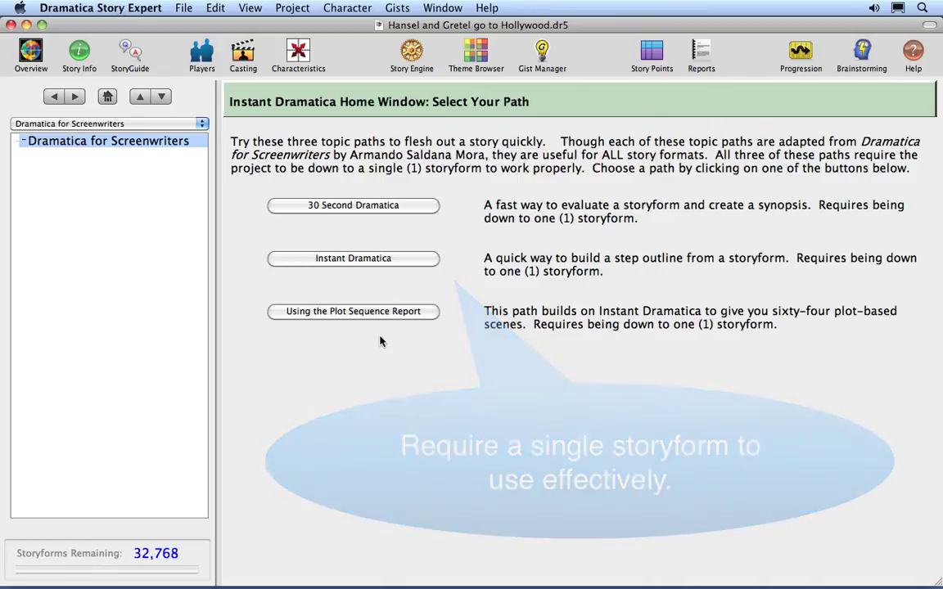
Visit the Scenes and Chapters and Miscellaneous Topic Paths pages, returning Home after each
click(107, 97)
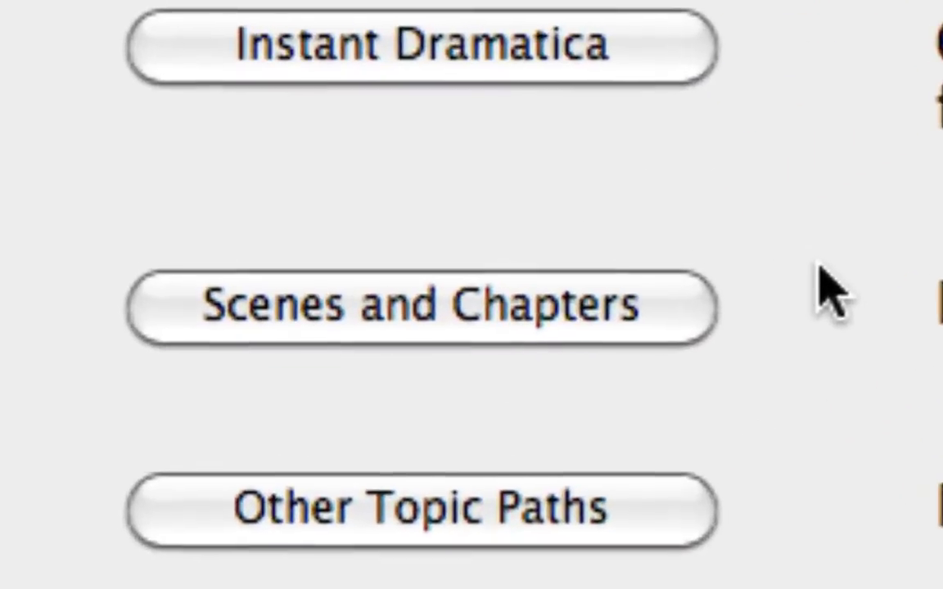
click(378, 395)
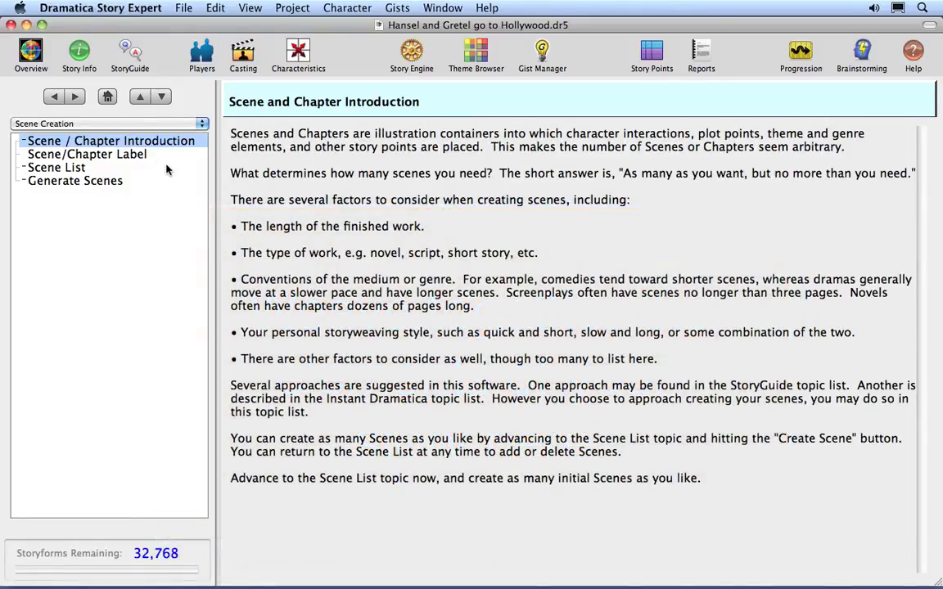
click(109, 97)
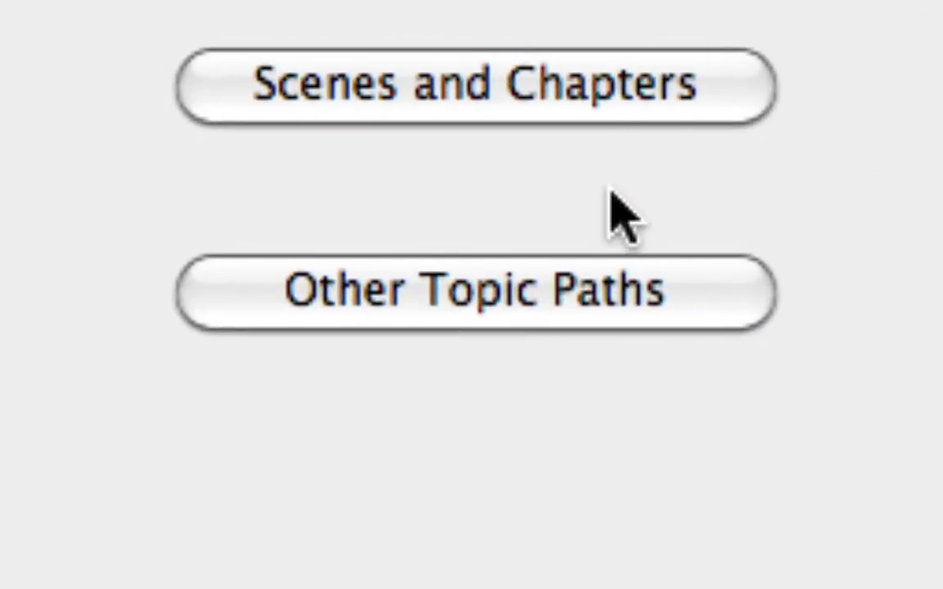
click(568, 278)
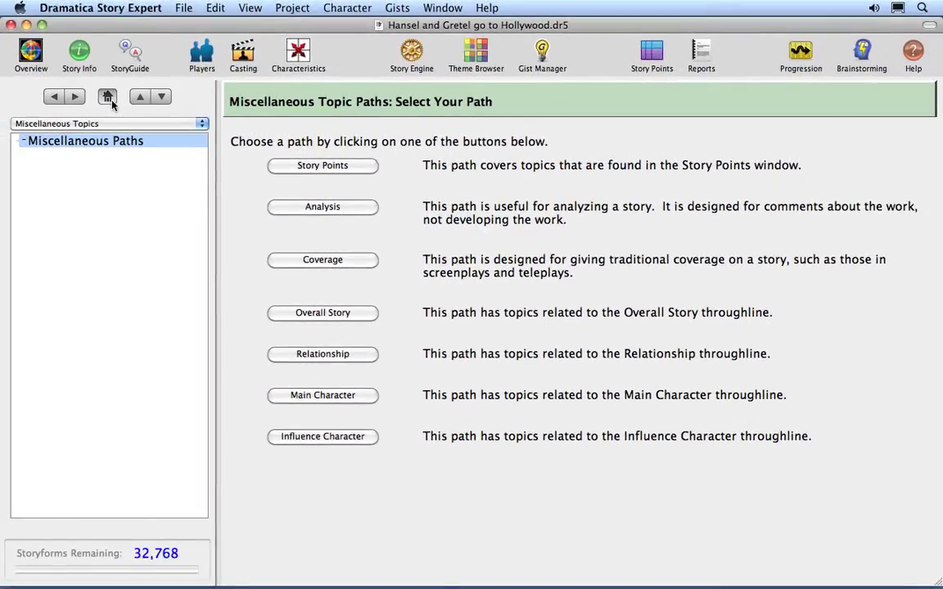
click(107, 98)
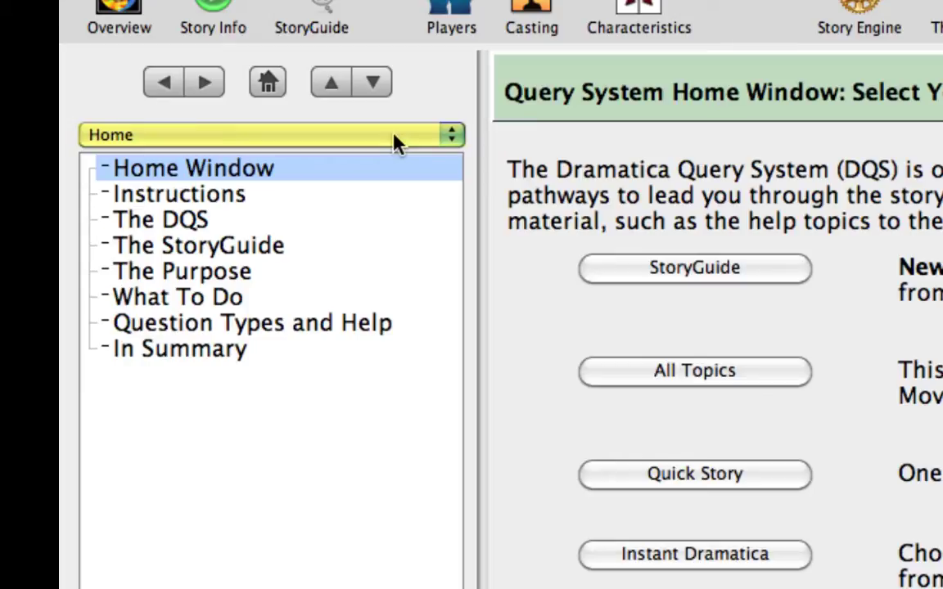
Switch the topic path to Instant Dramatica, then to Analysis Topics, using the path popup
click(393, 141)
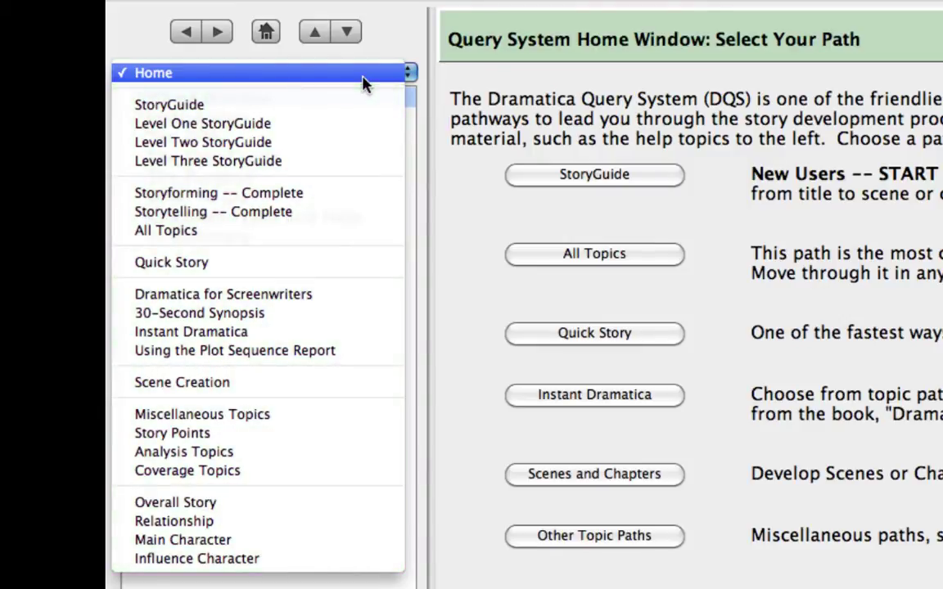
click(287, 338)
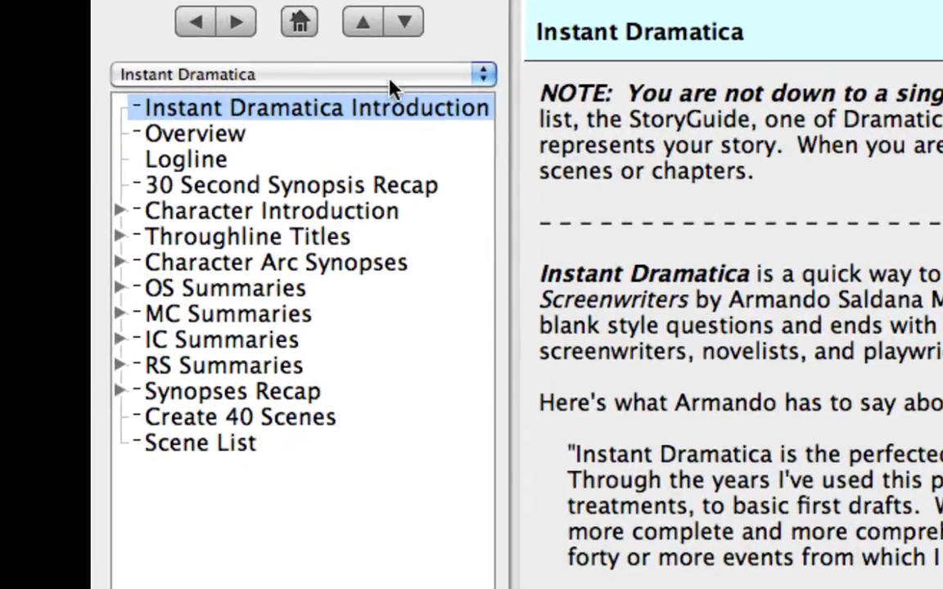
click(393, 82)
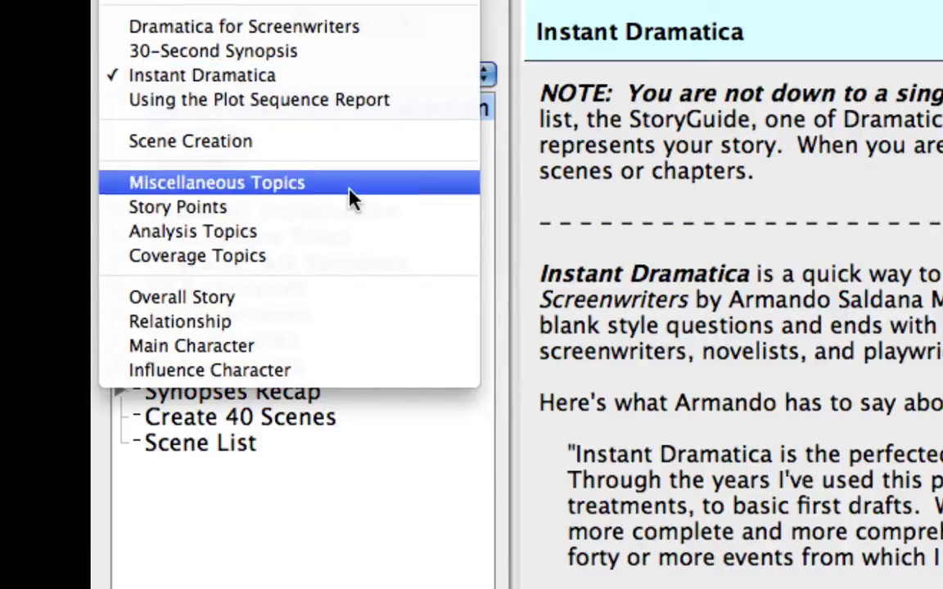
click(342, 235)
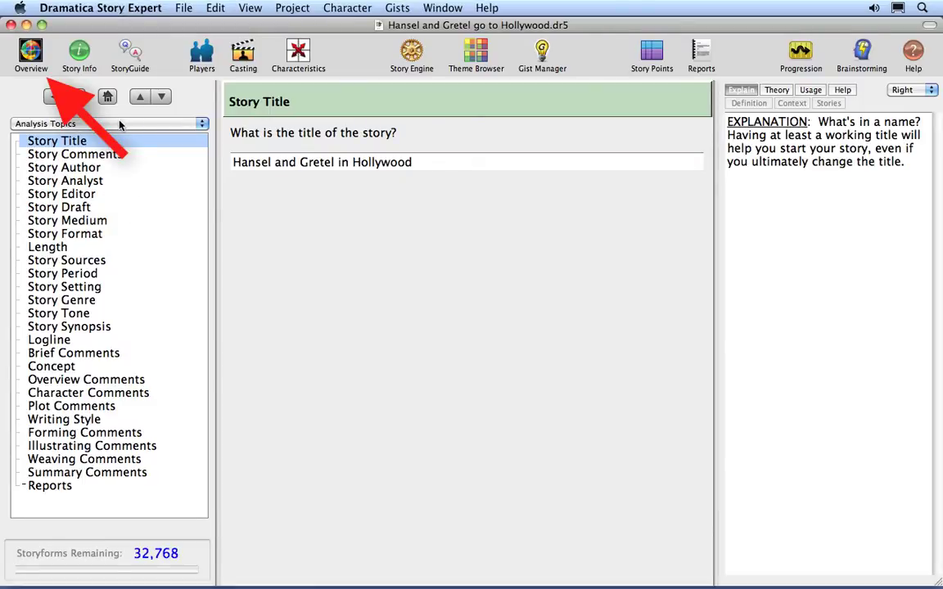
Cycle through Overview, StoryGuide and Home back to the Project Overview, then show the File menu
click(37, 50)
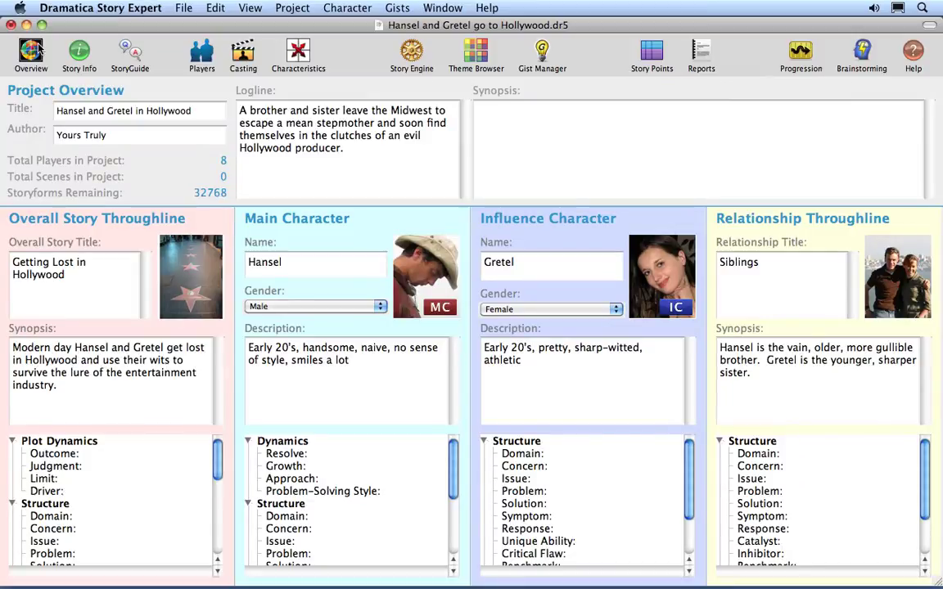
click(134, 56)
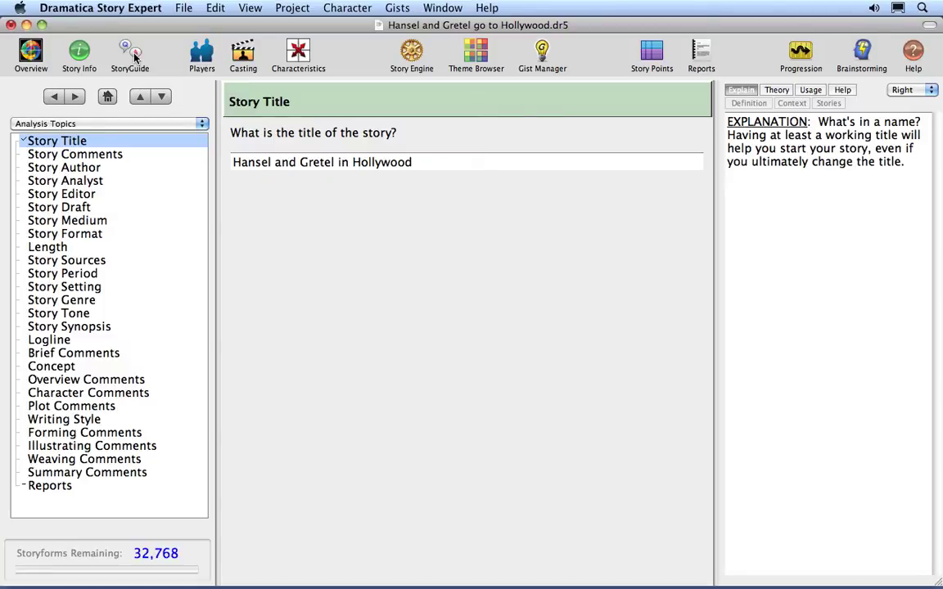
click(110, 97)
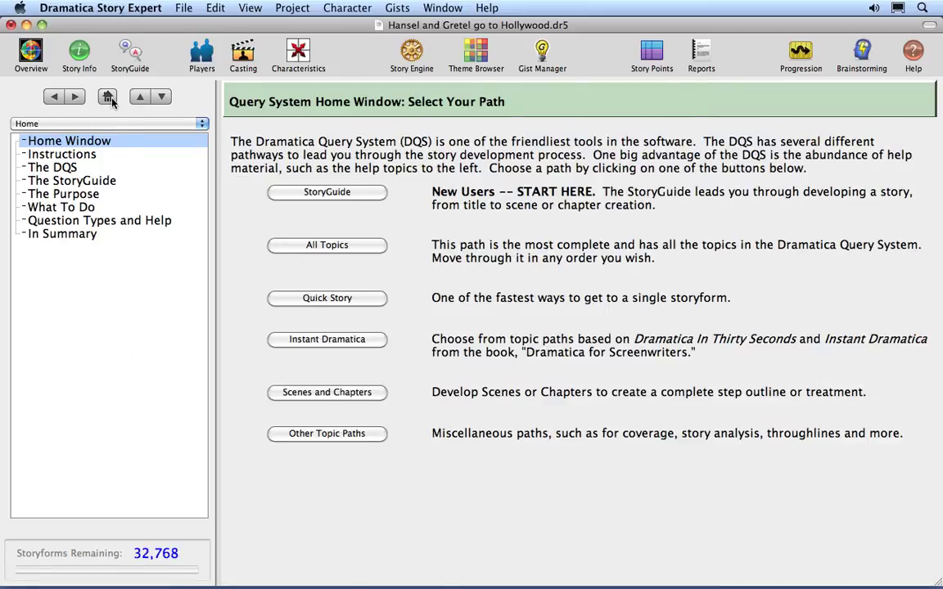
click(31, 52)
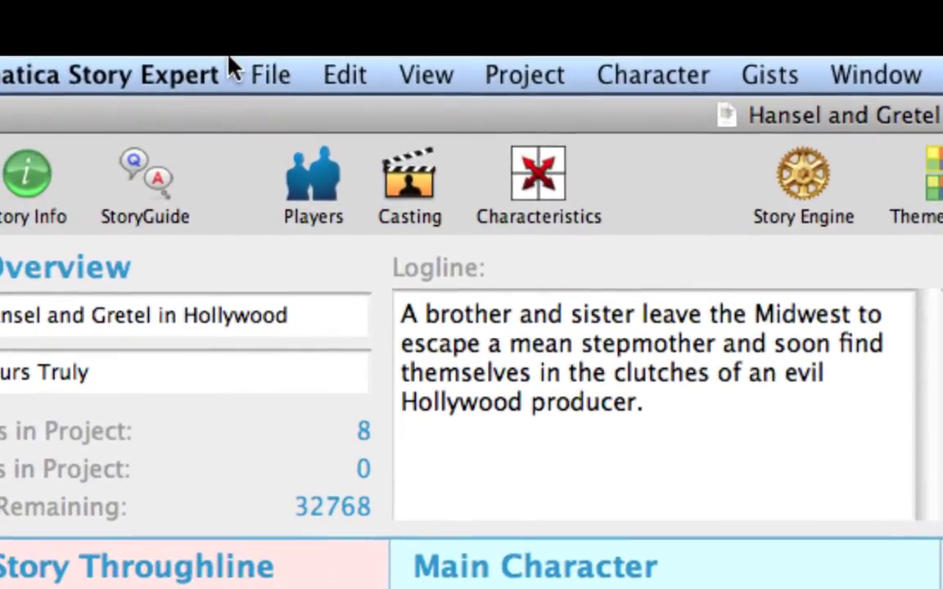
click(183, 7)
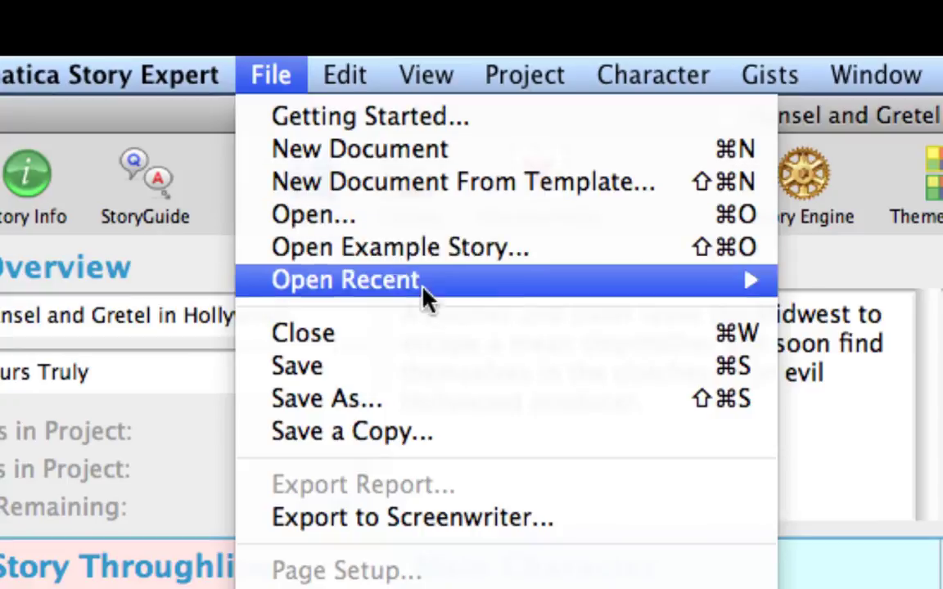